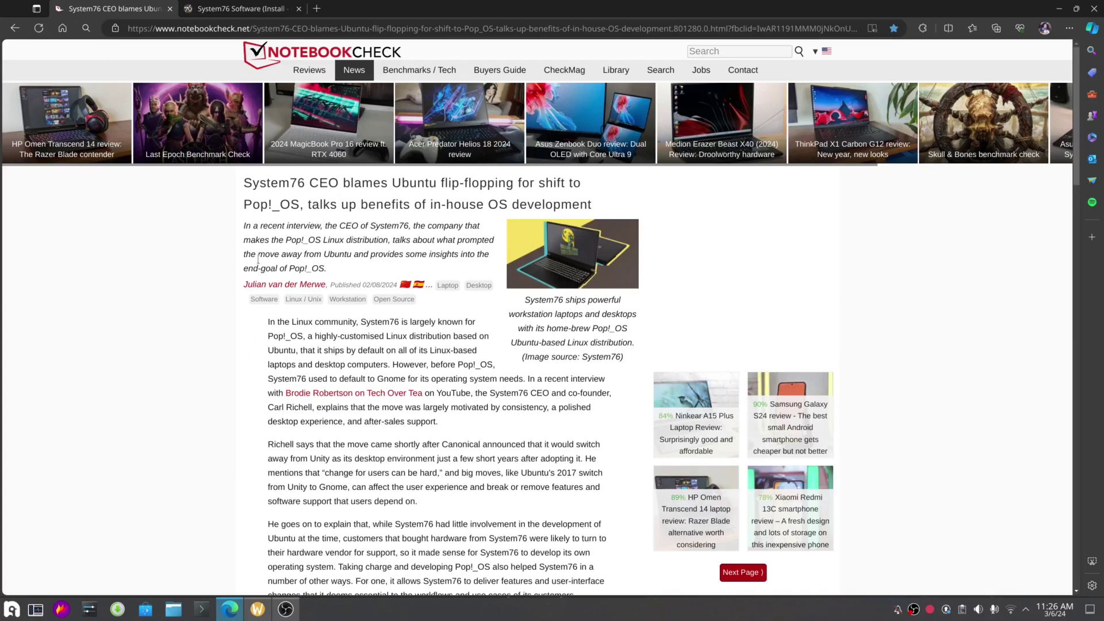
Scroll up and down through the currently open support page
scroll(213, 305, down, 2)
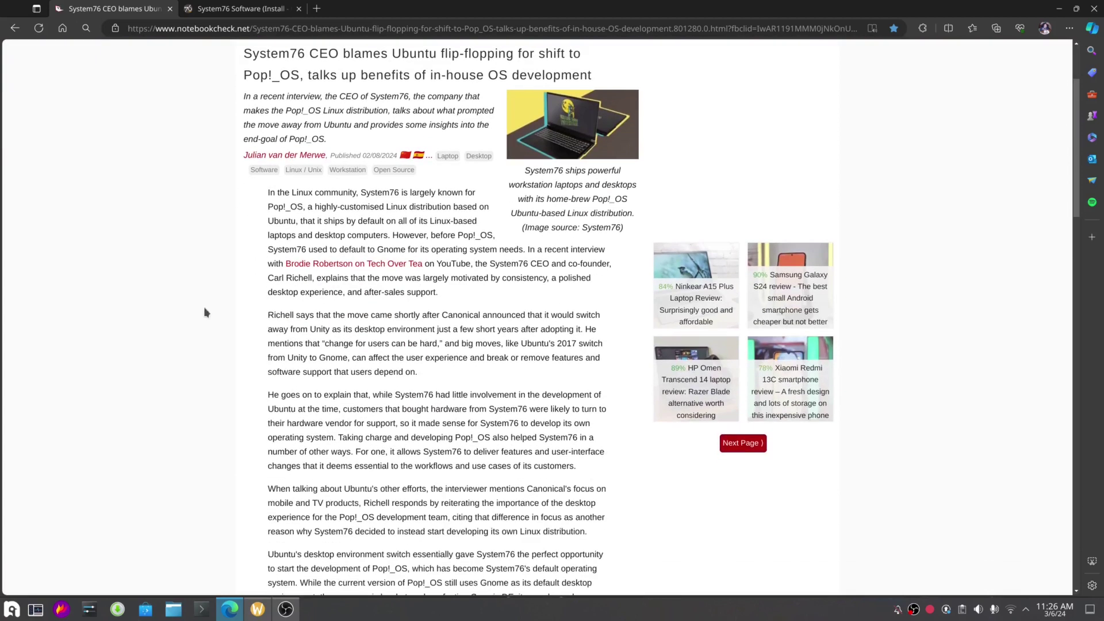
scroll(205, 312, down, 2)
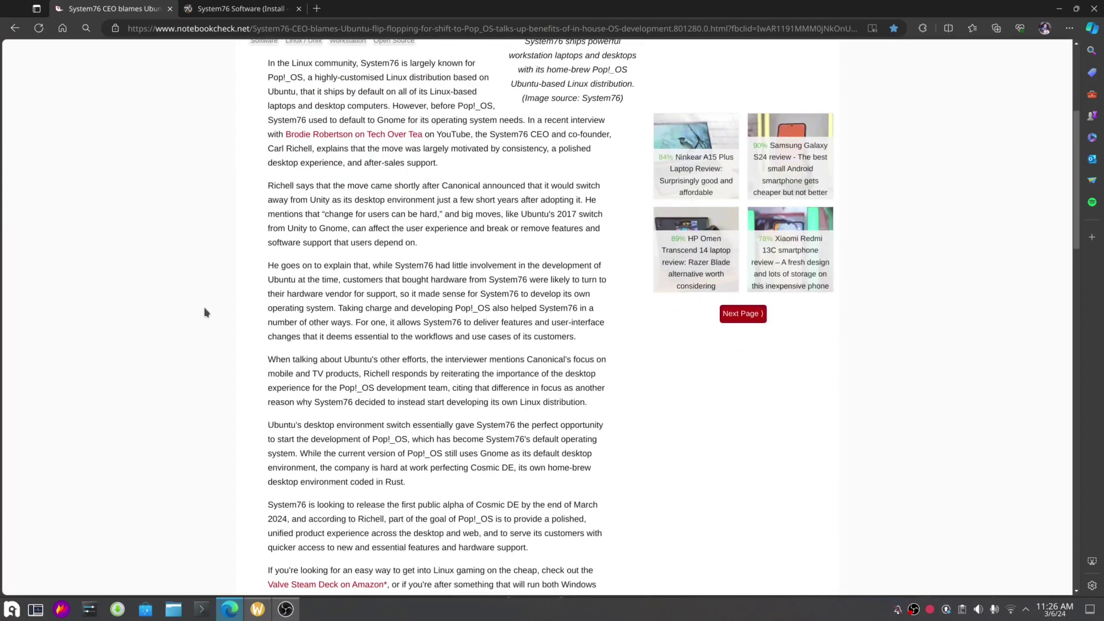
scroll(205, 313, down, 3)
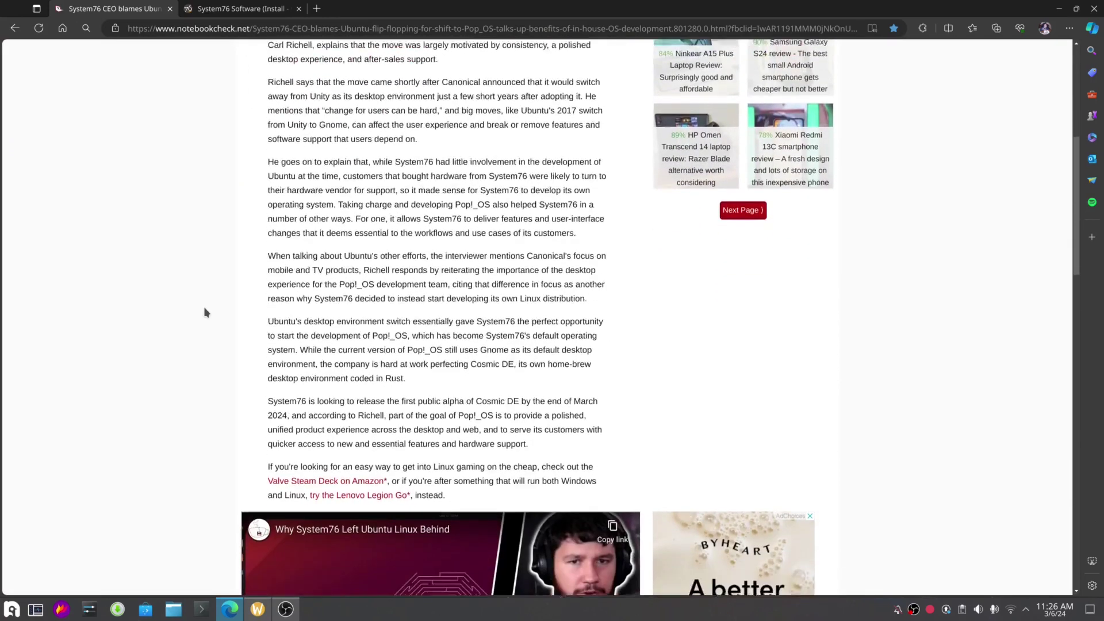
scroll(205, 312, down, 2)
scroll(206, 313, up, 7)
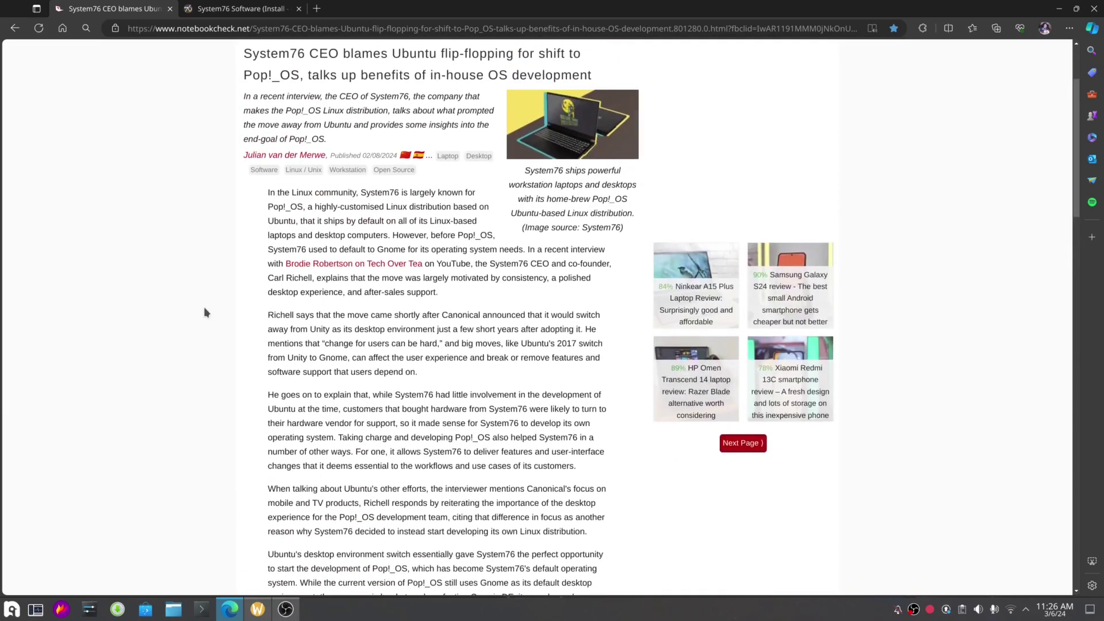
scroll(206, 312, up, 2)
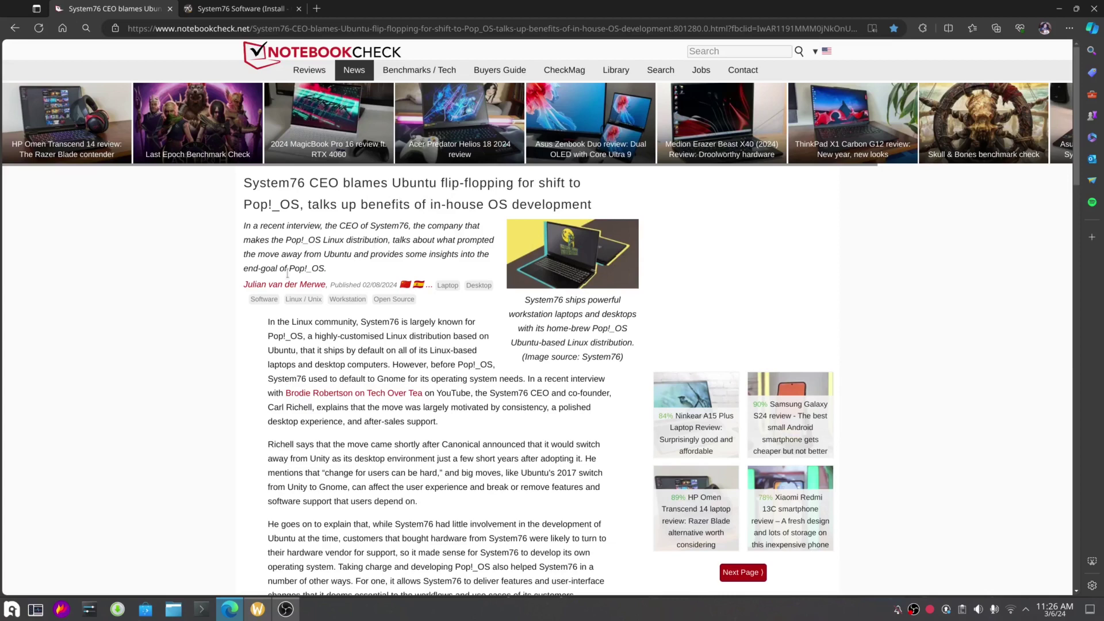
scroll(195, 296, down, 3)
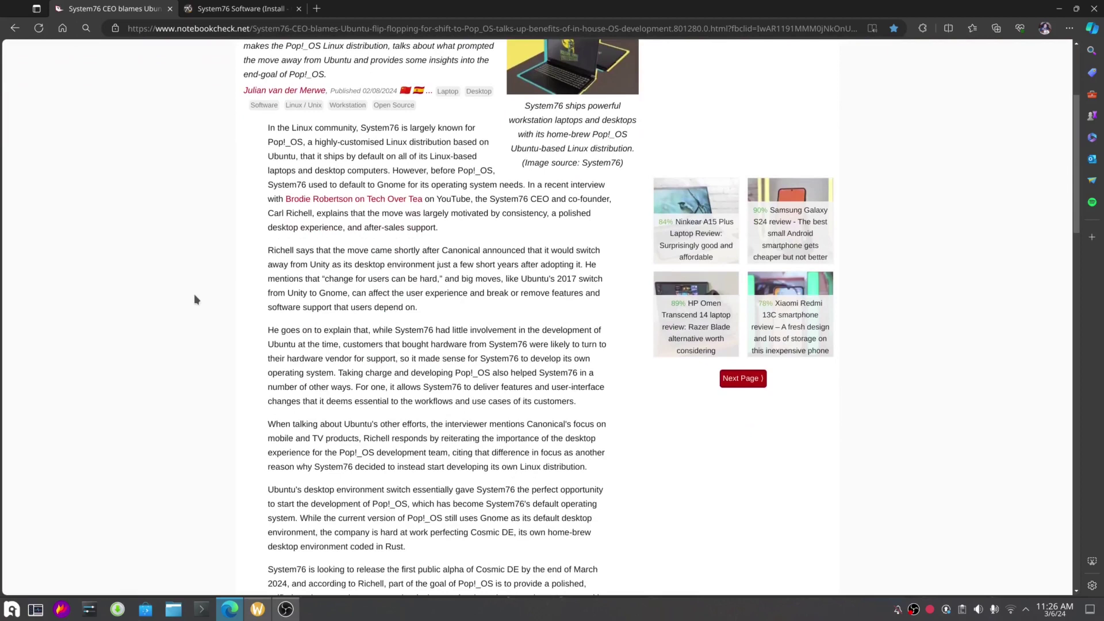
scroll(194, 294, down, 3)
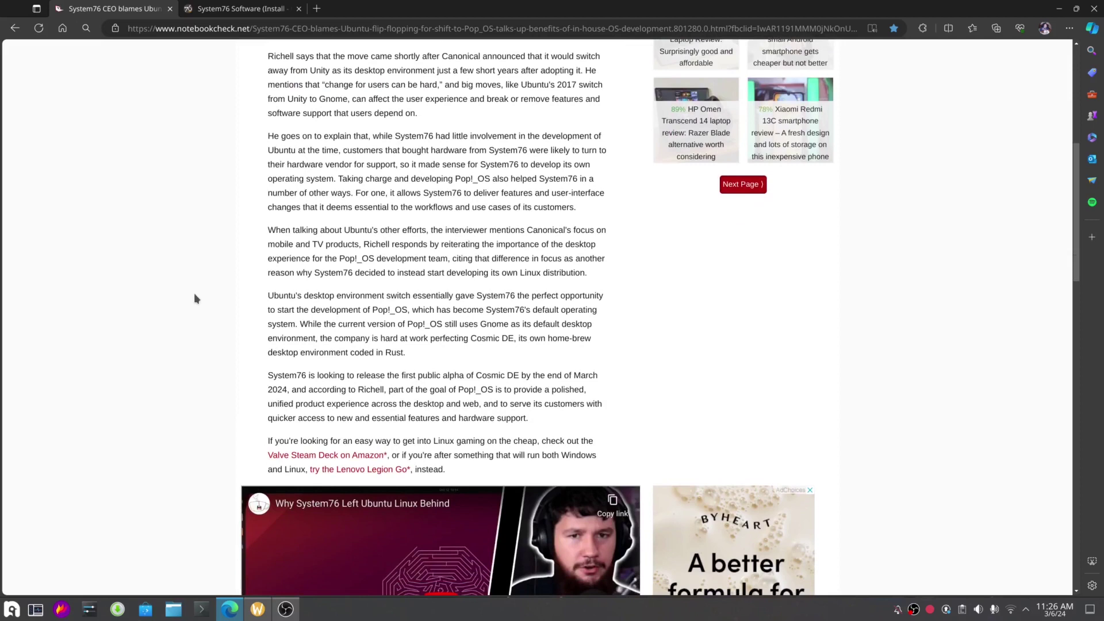
scroll(195, 298, down, 7)
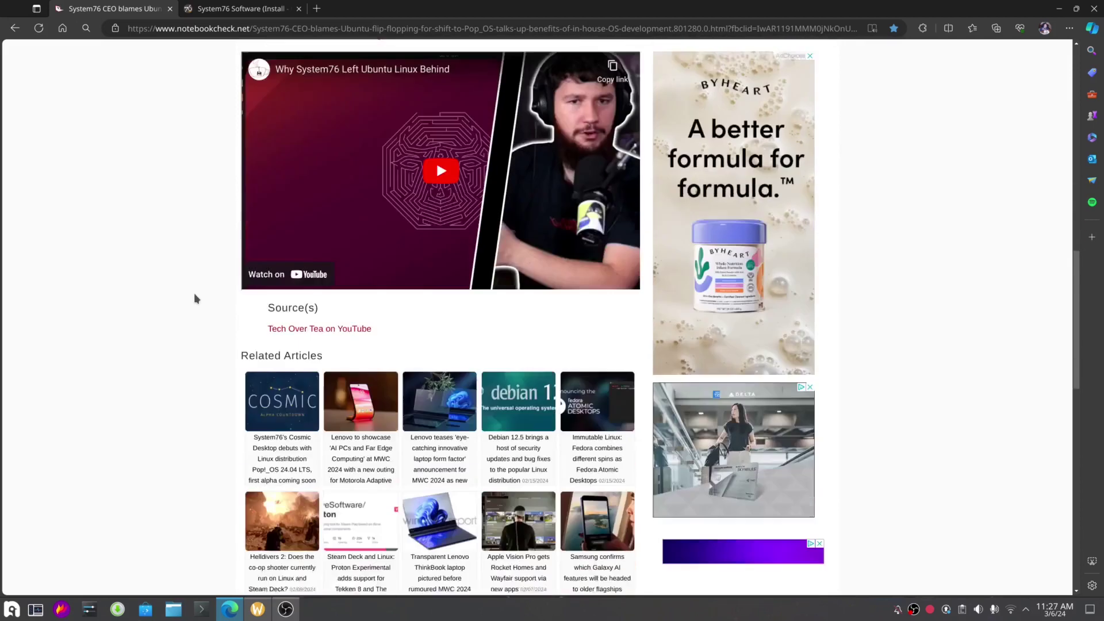
scroll(194, 297, up, 6)
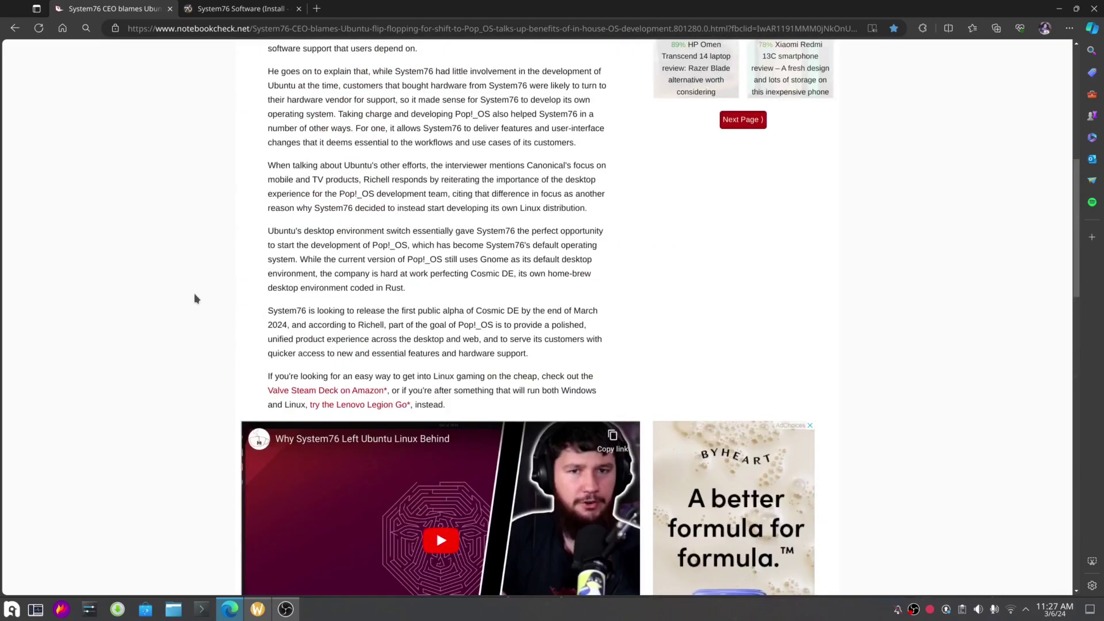
scroll(195, 295, up, 2)
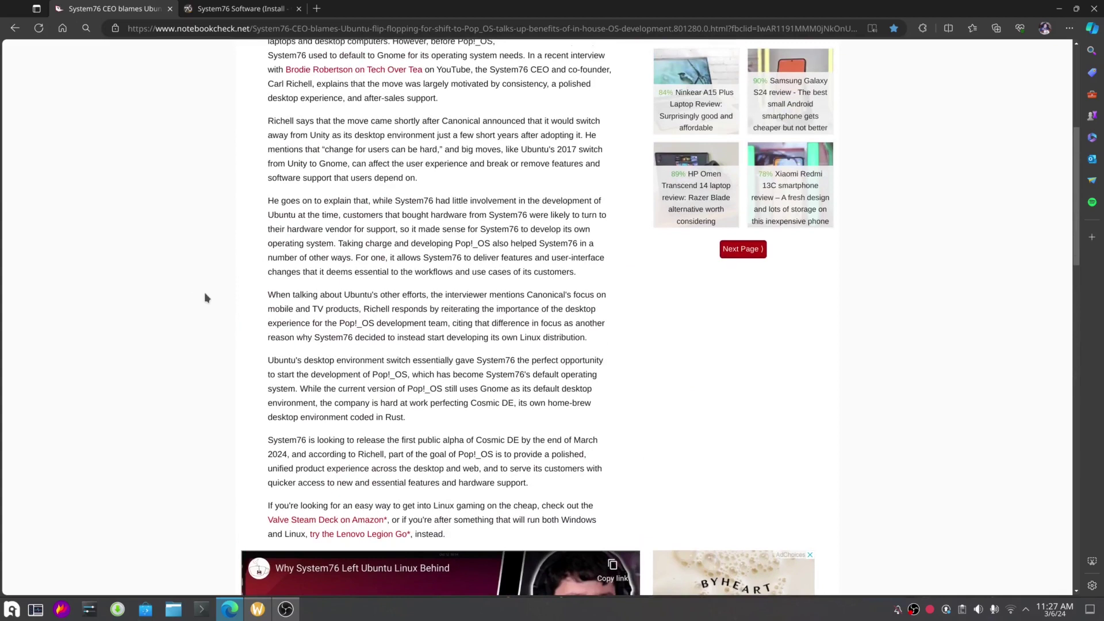
scroll(284, 353, up, 4)
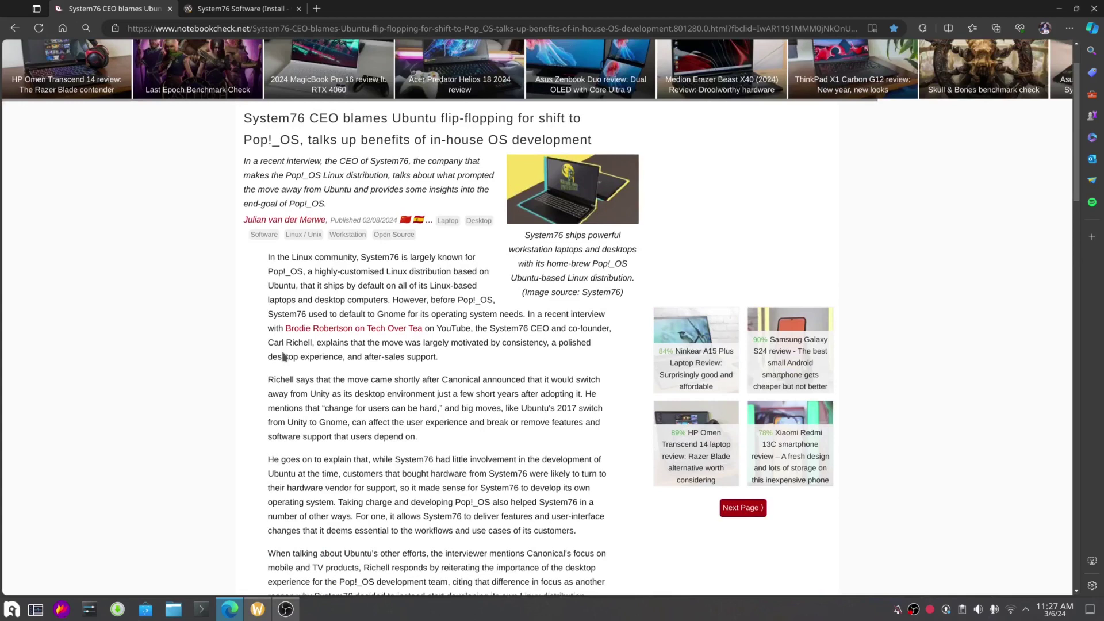
Switch to the System76 Software article and scroll to its Arch paru install commands
click(212, 10)
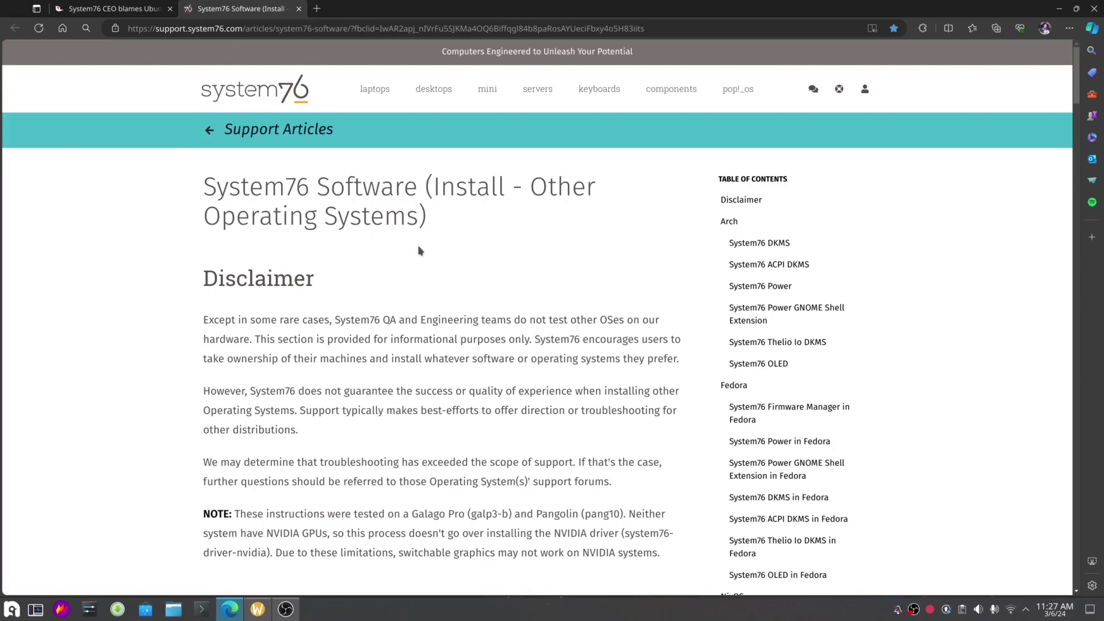
scroll(418, 251, down, 3)
scroll(419, 251, down, 13)
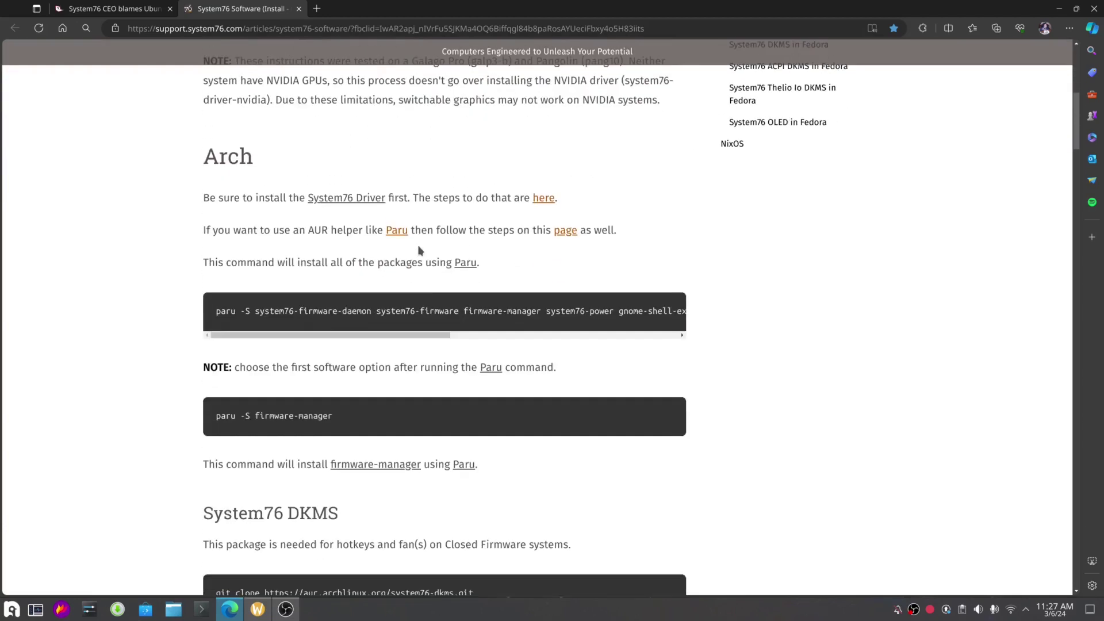
scroll(419, 251, up, 10)
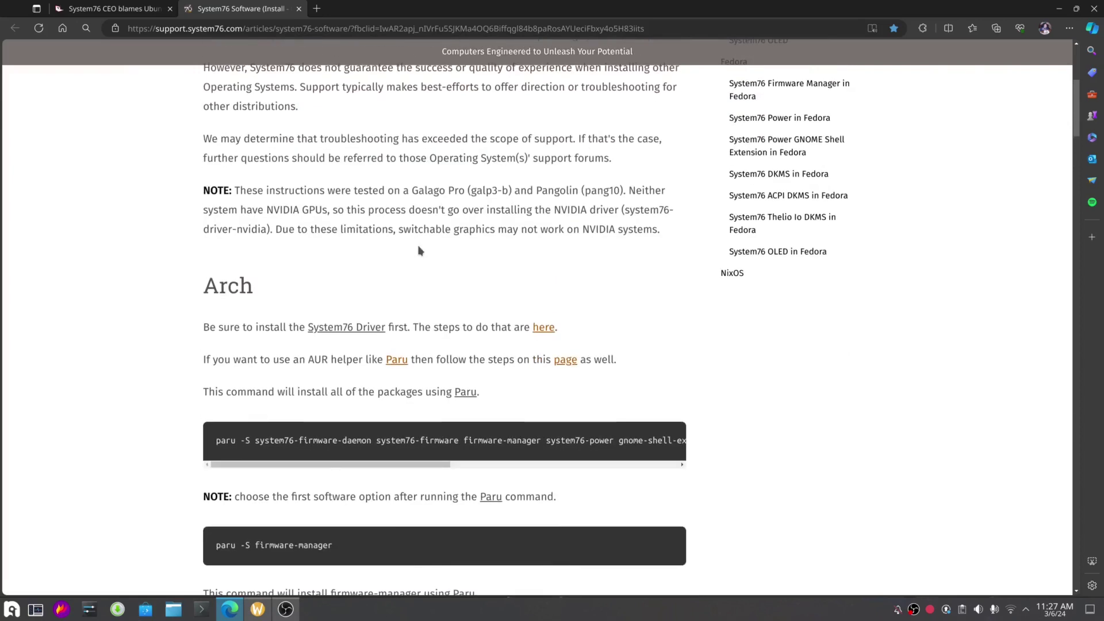
scroll(419, 251, up, 3)
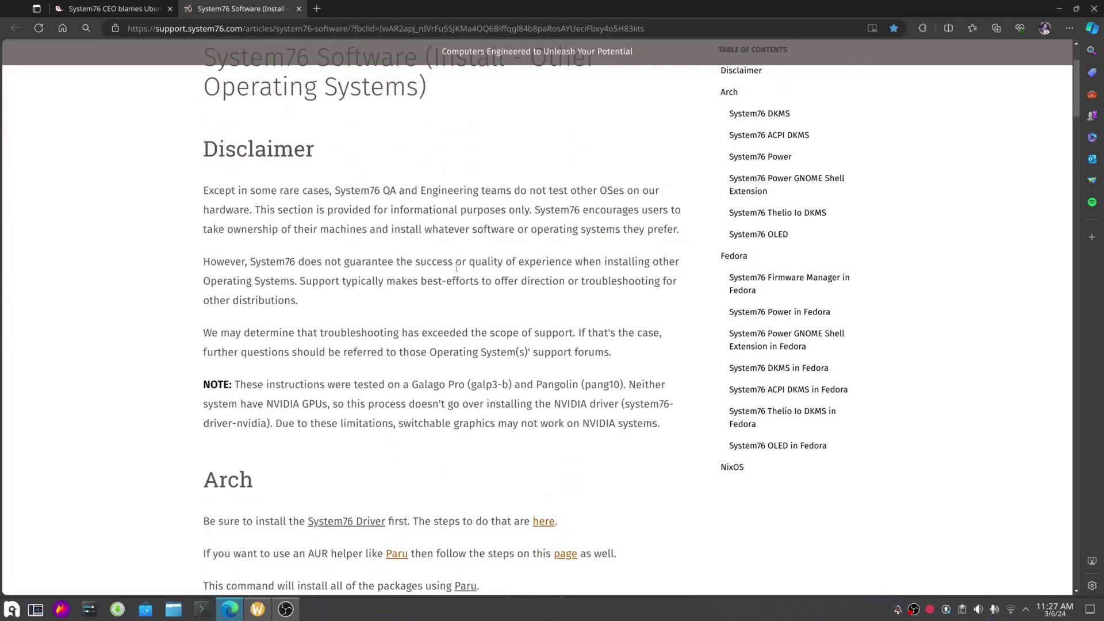
scroll(456, 267, down, 3)
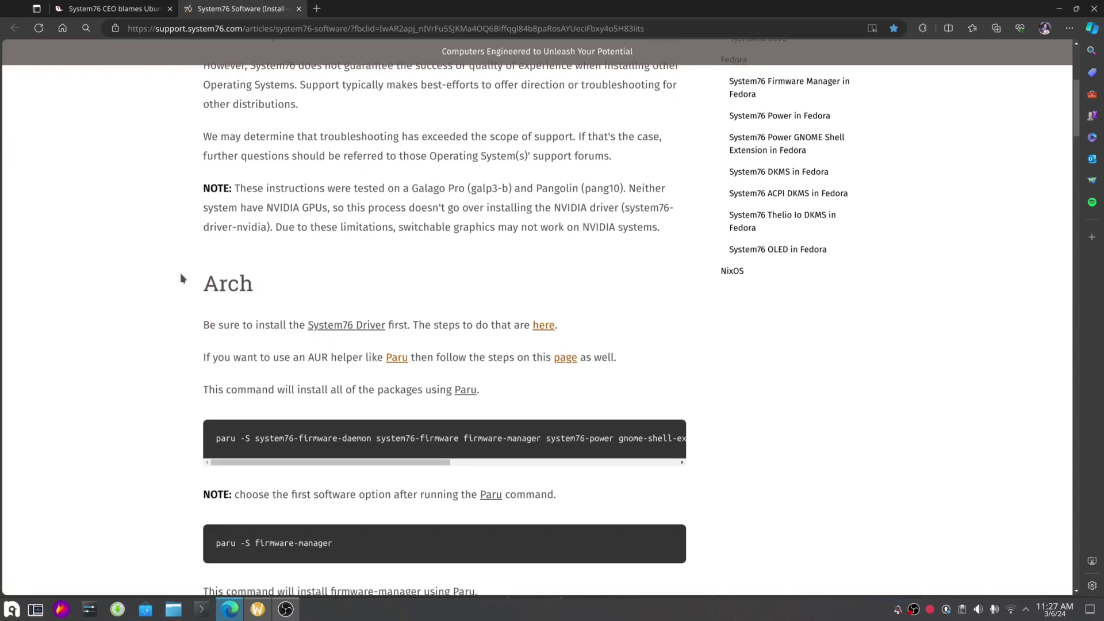
scroll(181, 273, down, 4)
scroll(180, 273, up, 3)
scroll(180, 272, down, 3)
scroll(180, 272, up, 4)
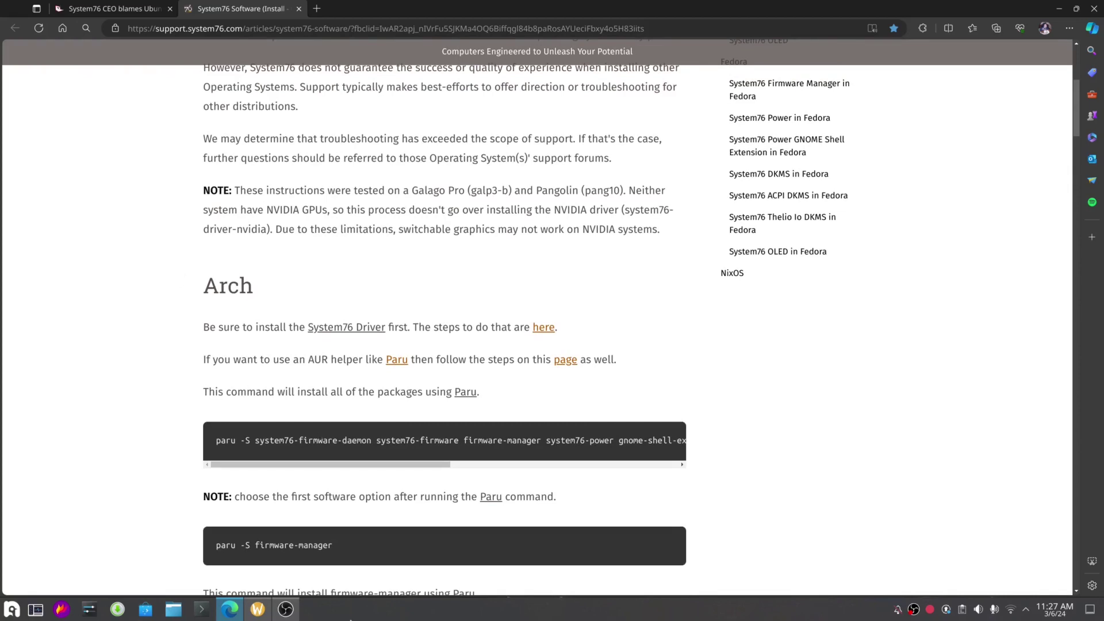
click(286, 609)
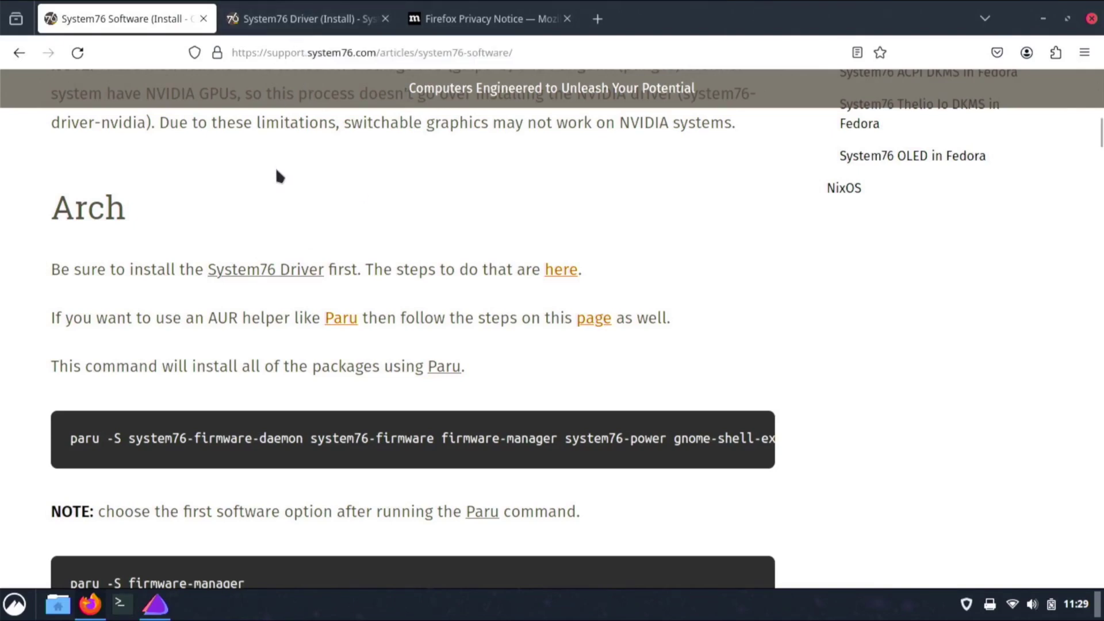
Minimize the Firefox window to reveal the desktop
click(1046, 19)
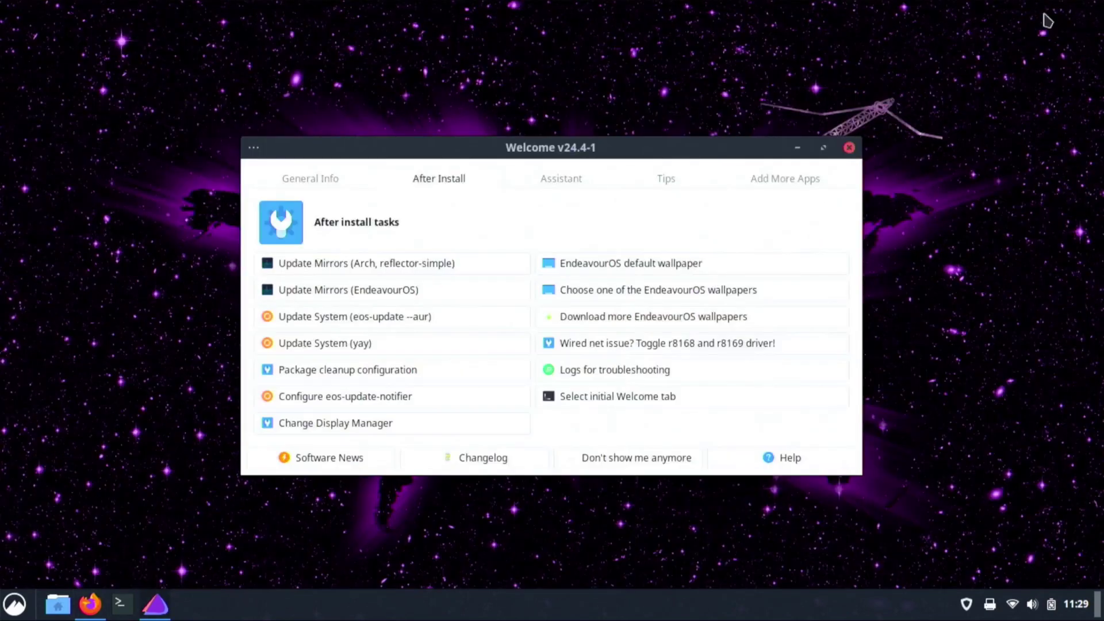
Close EndeavourOS Welcome, restore Firefox, and show the System76 Driver article's Arch - Manual install section
click(850, 148)
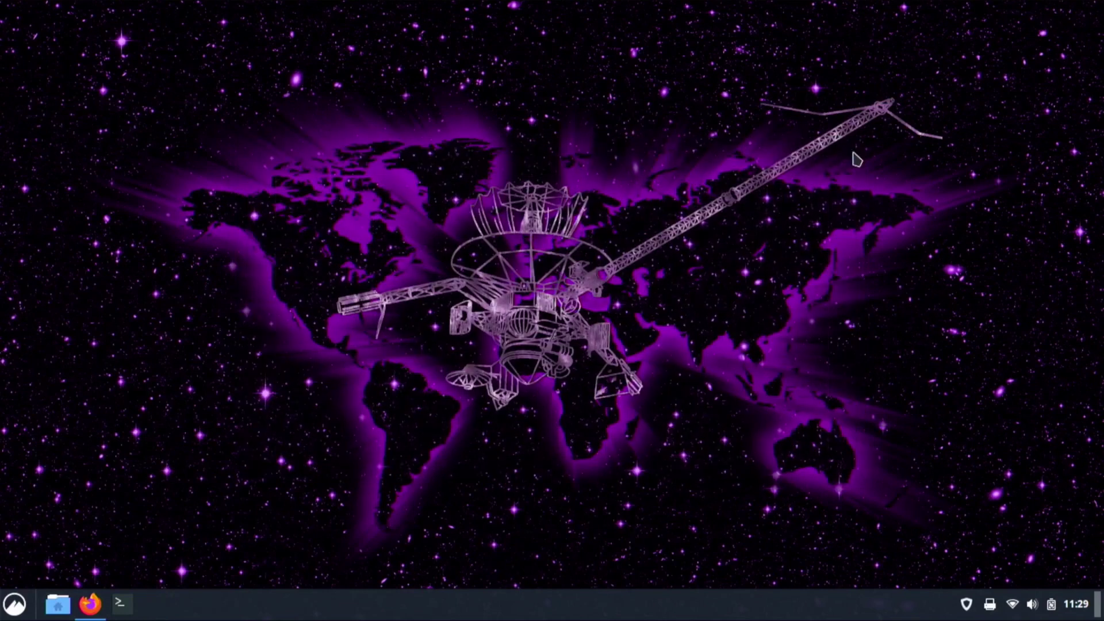
click(90, 614)
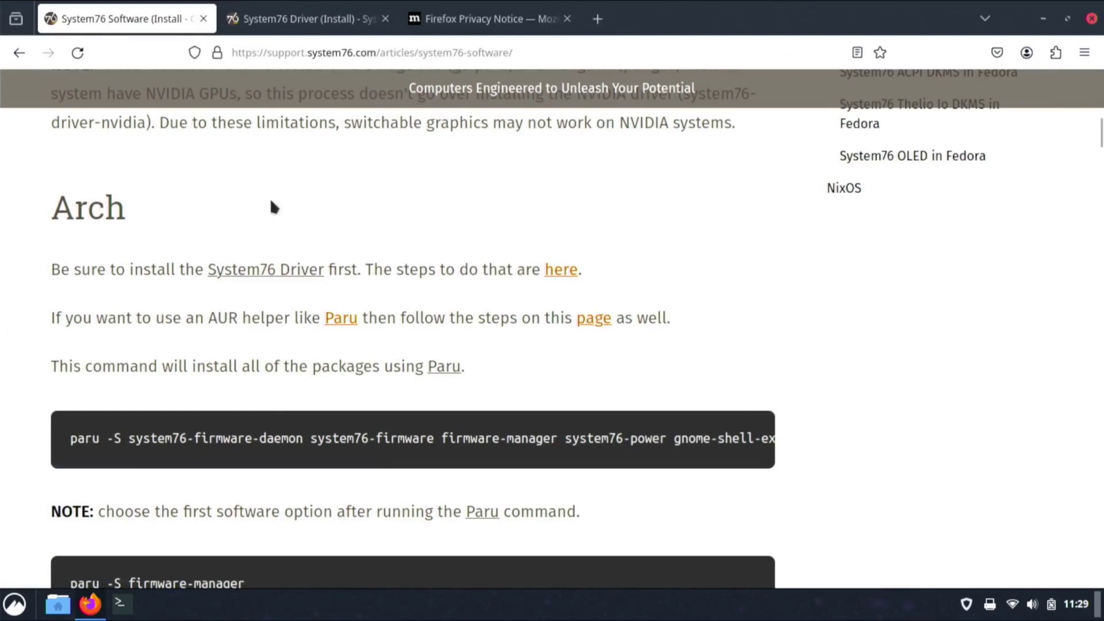
click(314, 23)
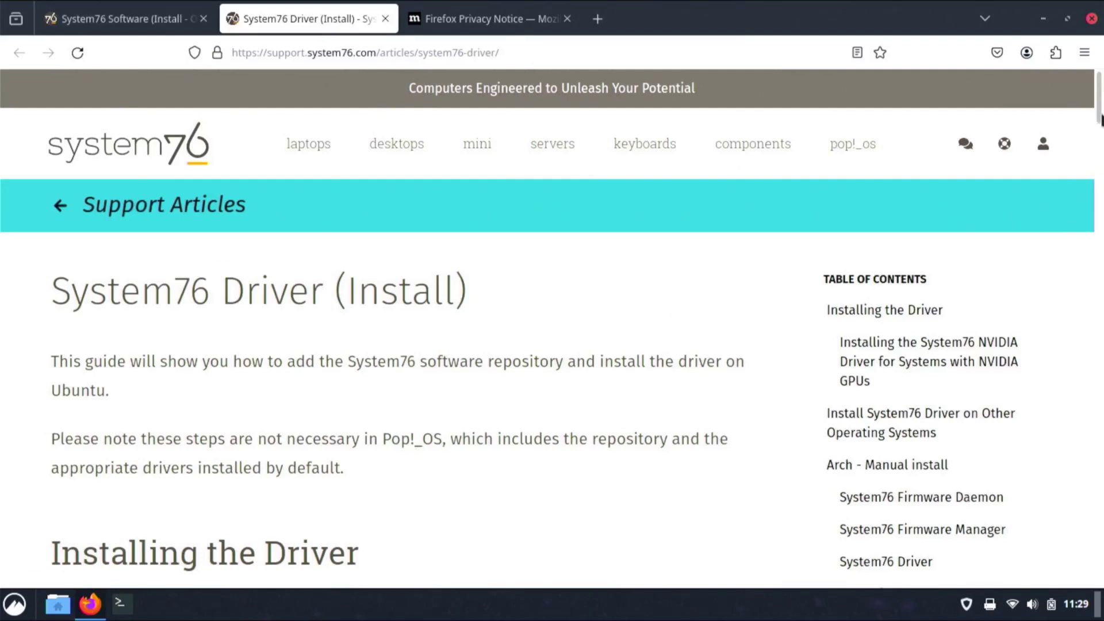
mouse_move(1101, 118)
mouse_down()
mouse_move(1087, 374)
mouse_move(1091, 327)
mouse_up()
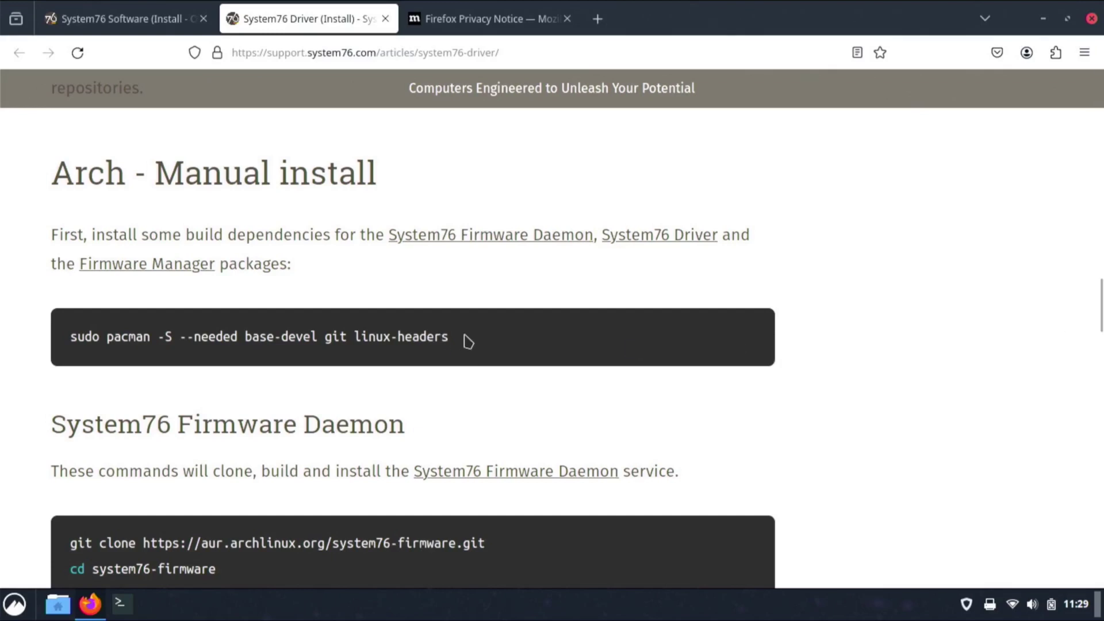
Copy the pacman build-dependency command from the Arch - Manual install section
drag(449, 338, 53, 326)
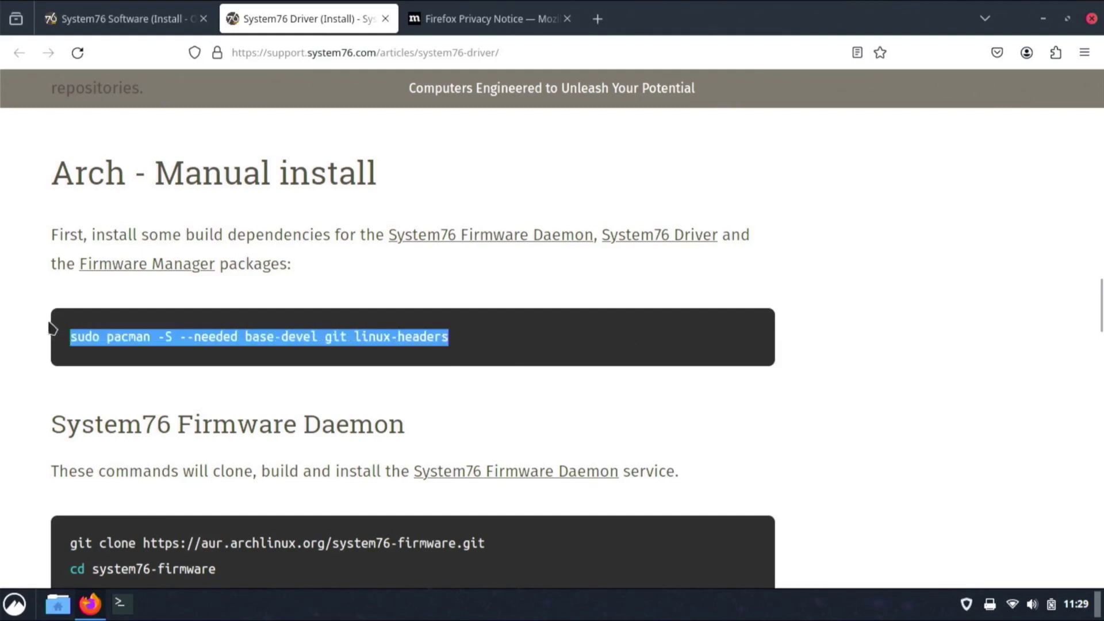
right_click(98, 340)
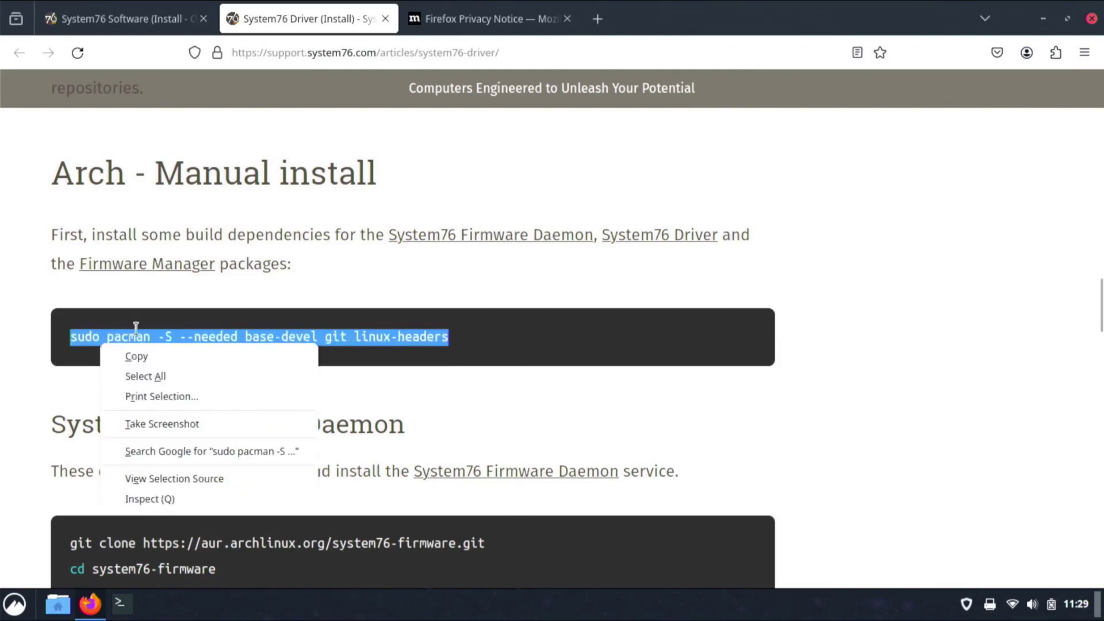
click(141, 356)
click(120, 603)
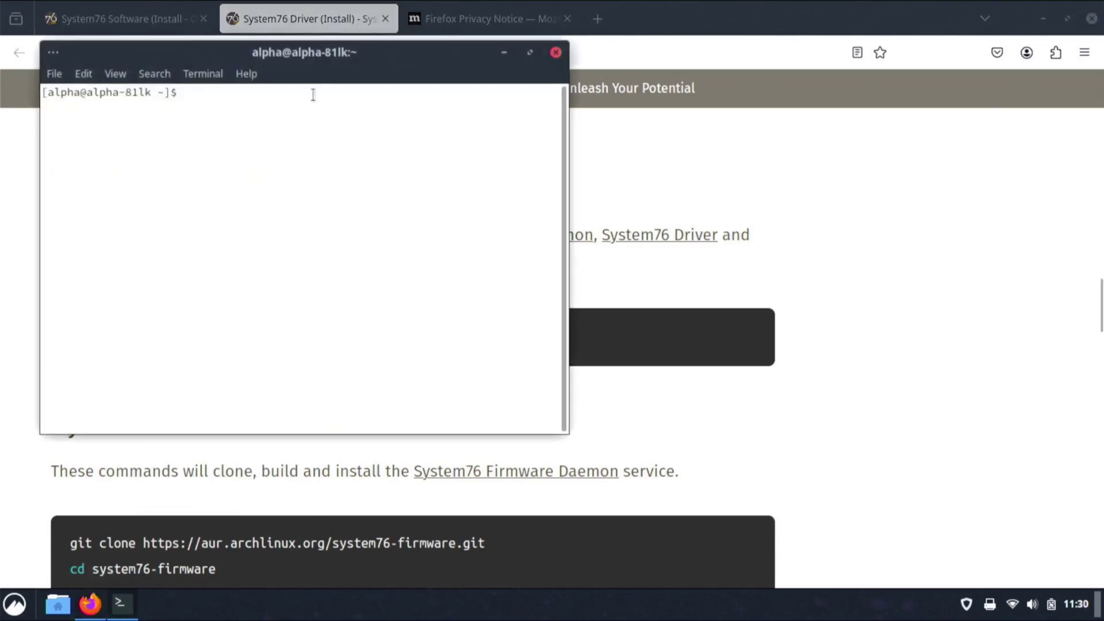
Paste and run the pacman command with sudo; base-devel, git and linux-headers are already up to date
right_click(315, 99)
click(350, 156)
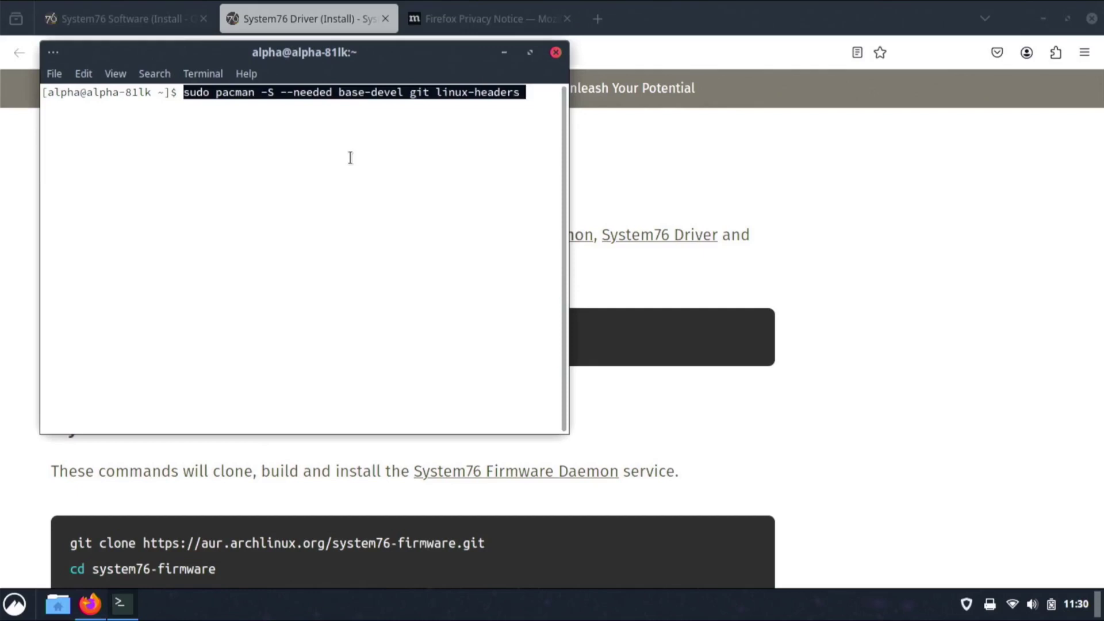
key(Return)
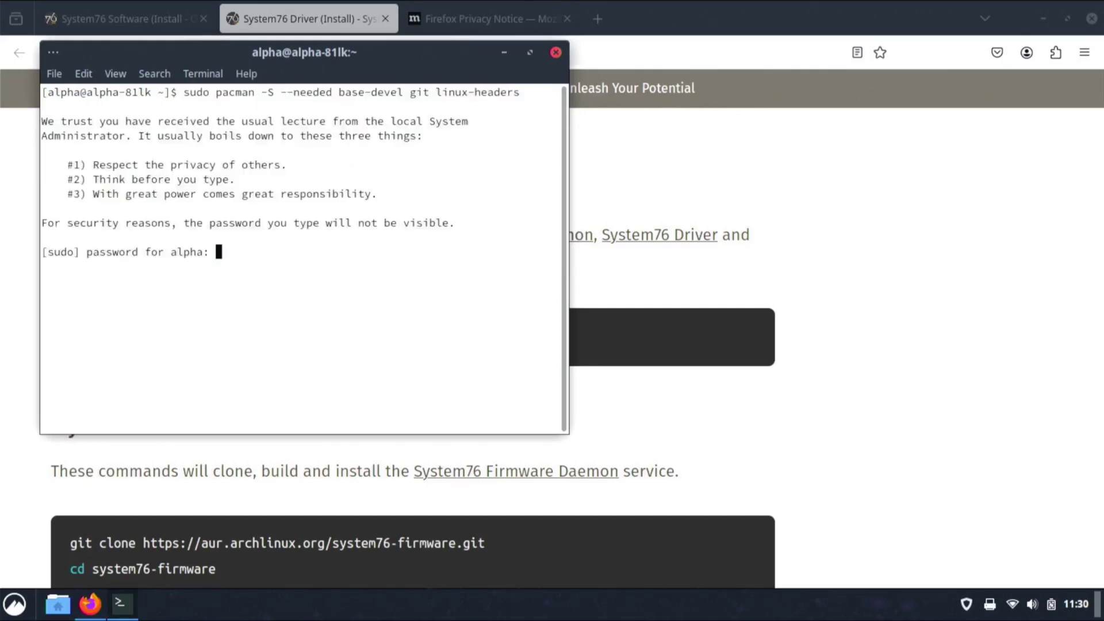
key(Return)
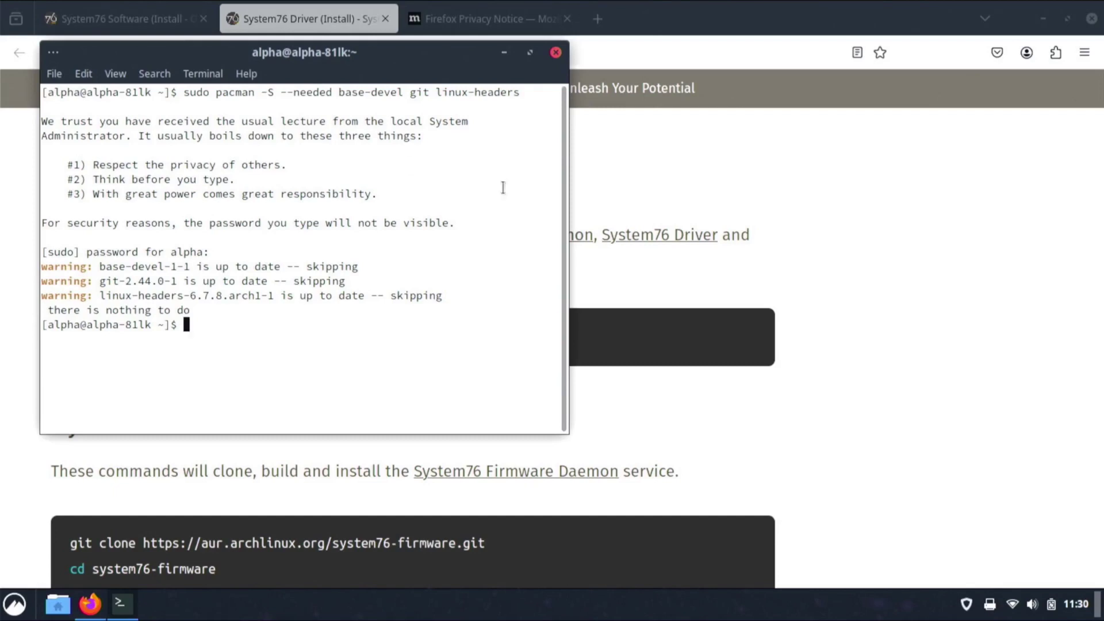
click(676, 400)
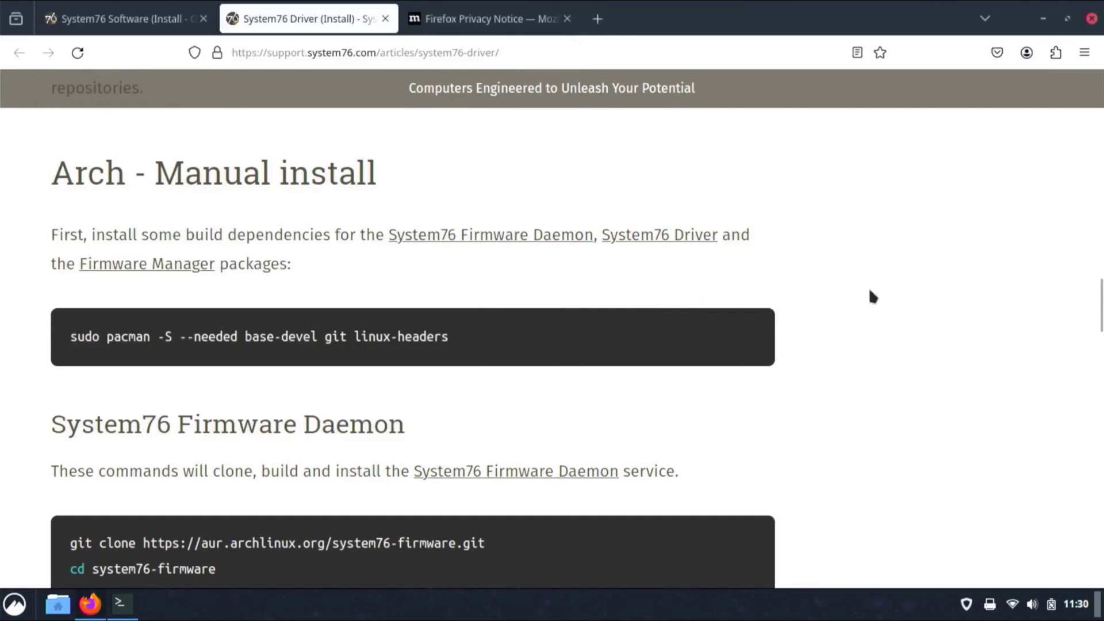
Copy the five System76 Firmware Daemon clone-and-build commands and return to the terminal prompt
scroll(1095, 307, down, 5)
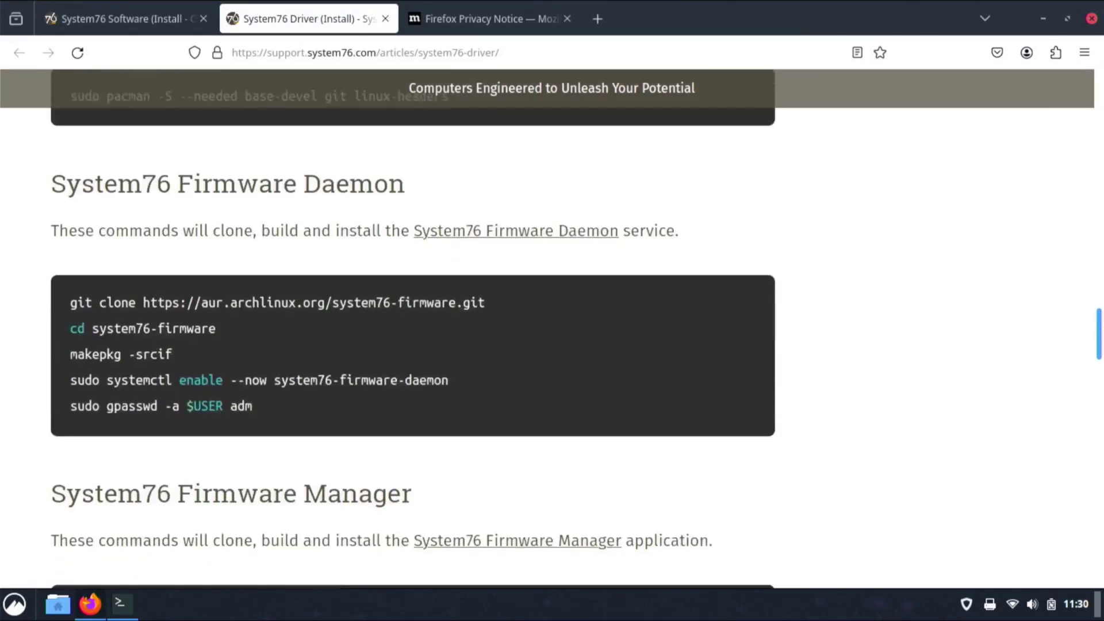
drag(67, 276, 323, 387)
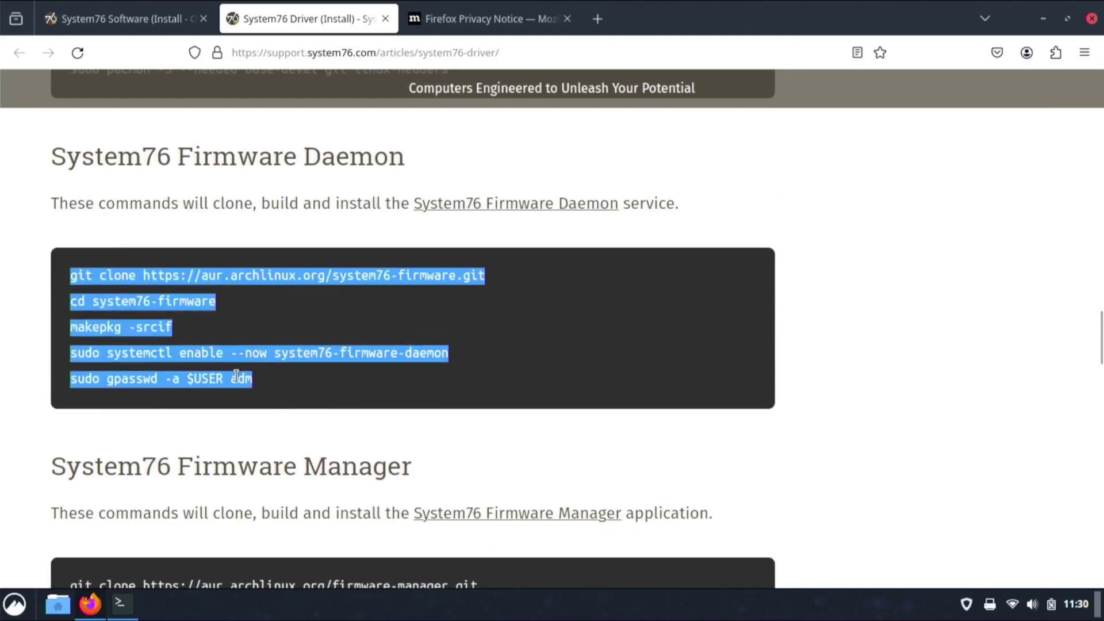
click(272, 394)
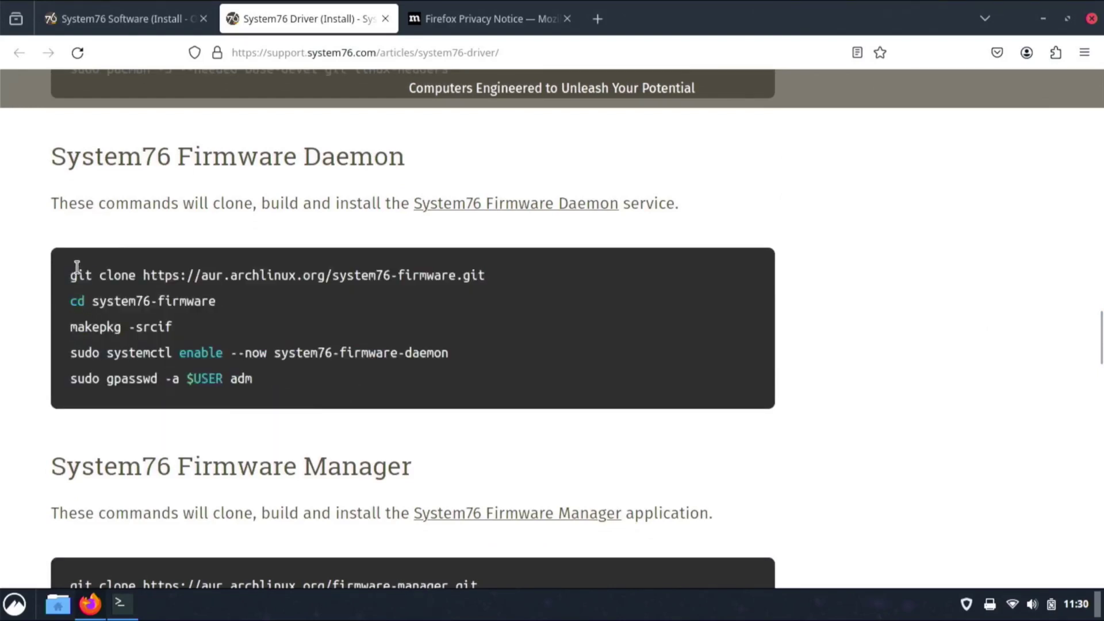
mouse_move(68, 276)
mouse_down()
mouse_move(173, 305)
mouse_move(314, 442)
mouse_up()
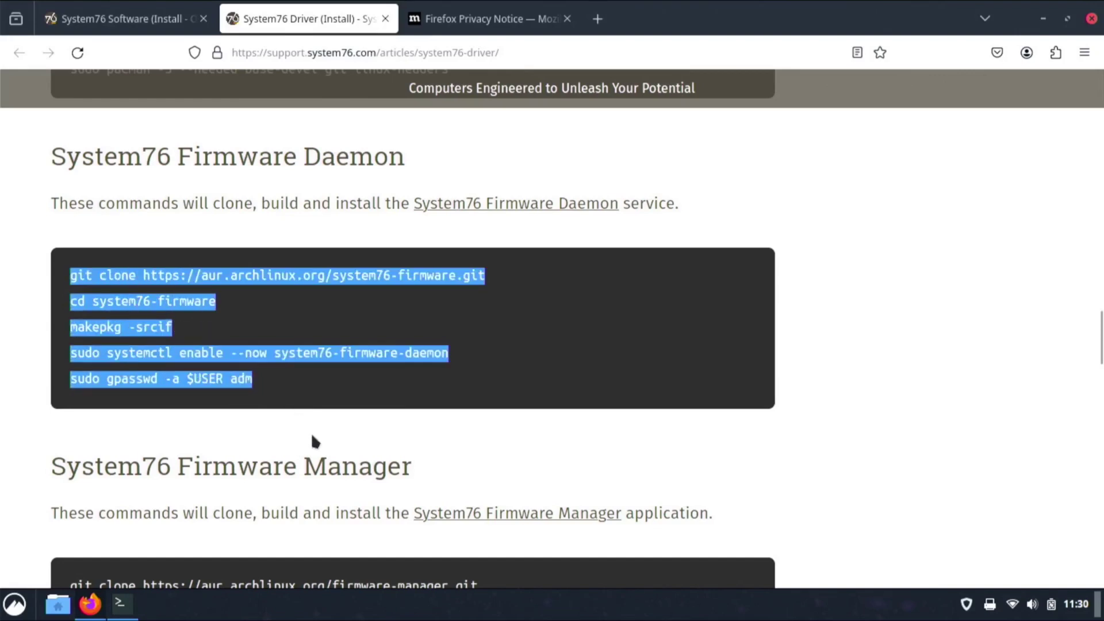
right_click(204, 380)
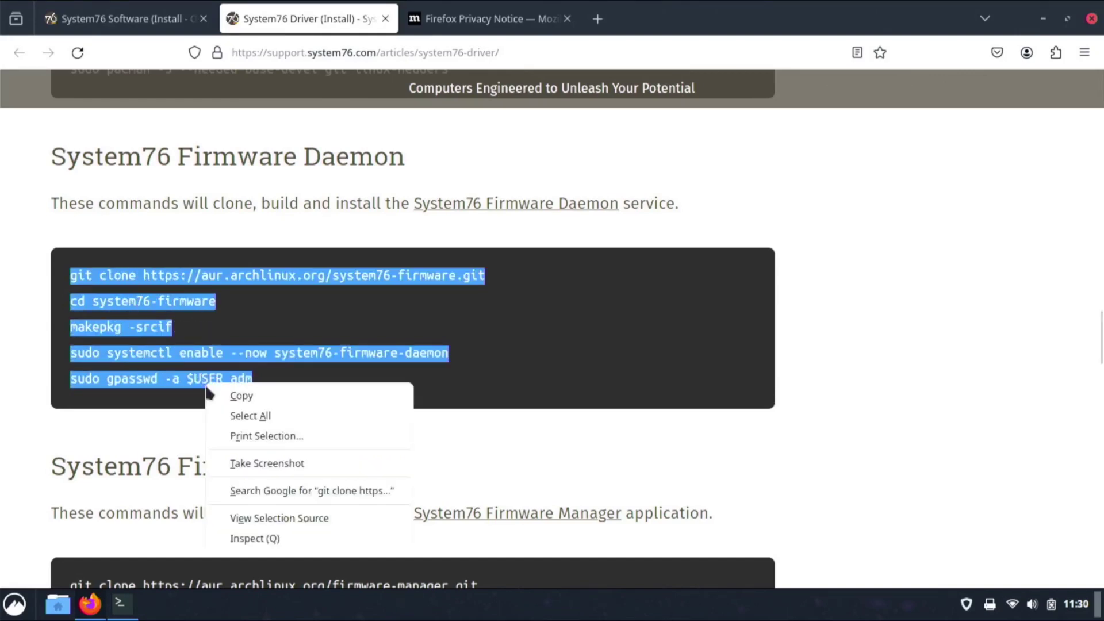
click(237, 403)
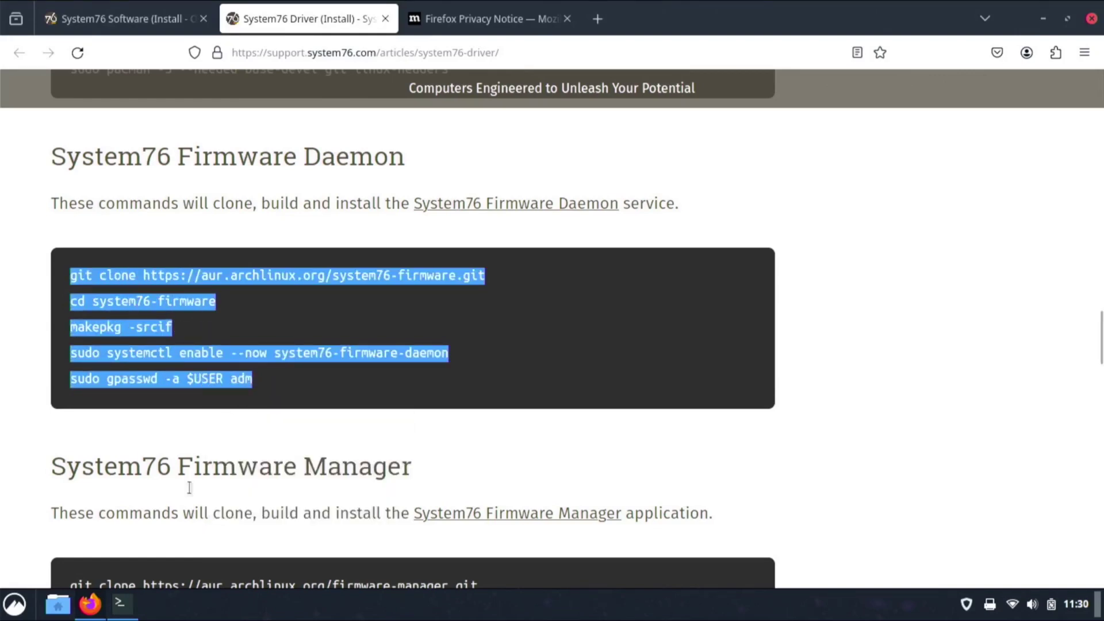
click(122, 603)
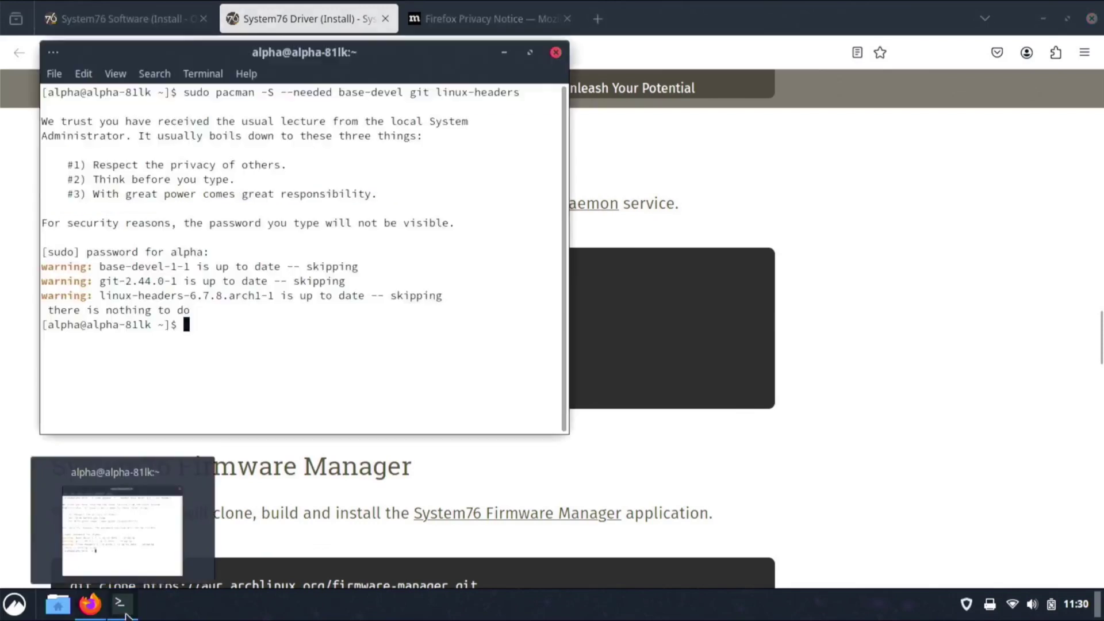
right_click(255, 350)
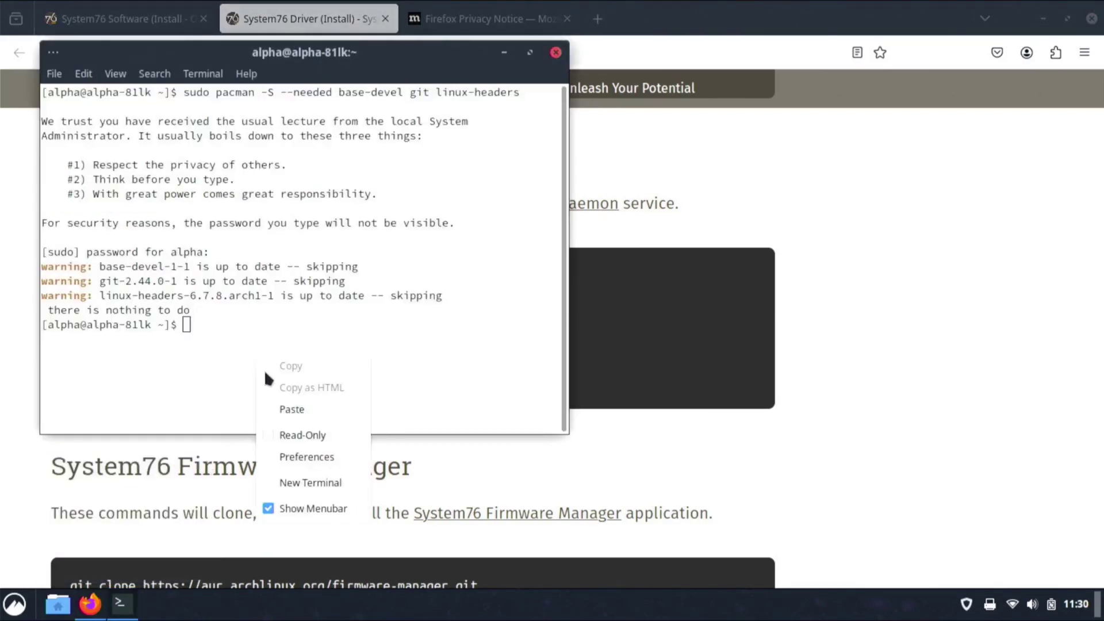